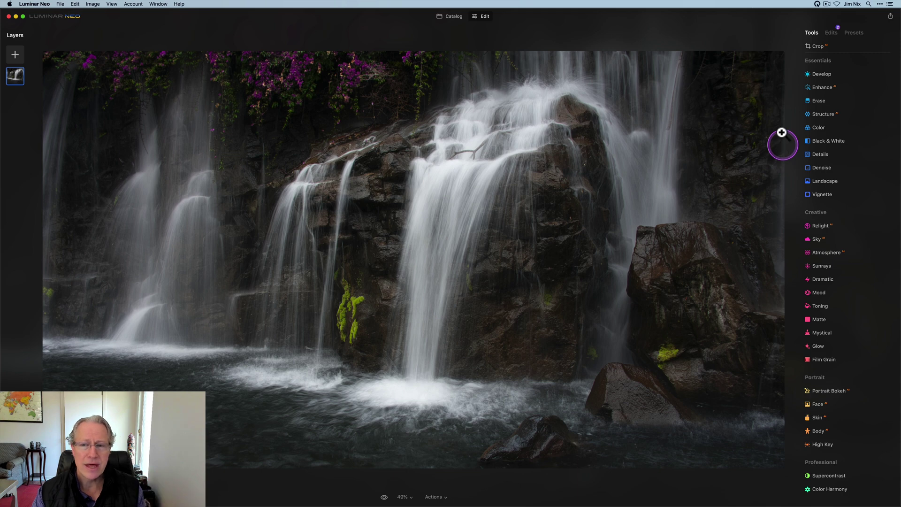
Review the applied Erase and Develop edits, then raise Develop's Smart Contrast to 35.
{"action": "left_click", "coordinate": [832, 35]}
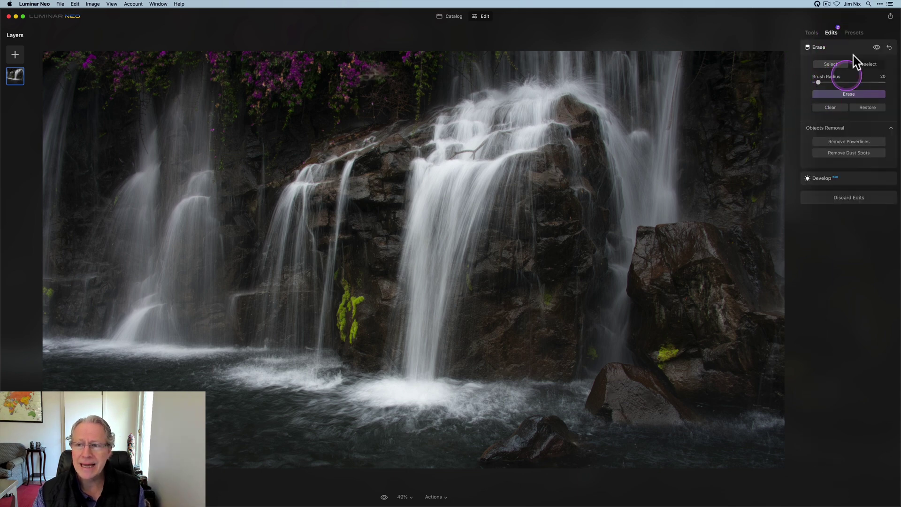
{"action": "left_click", "coordinate": [826, 45]}
{"action": "left_click", "coordinate": [825, 61]}
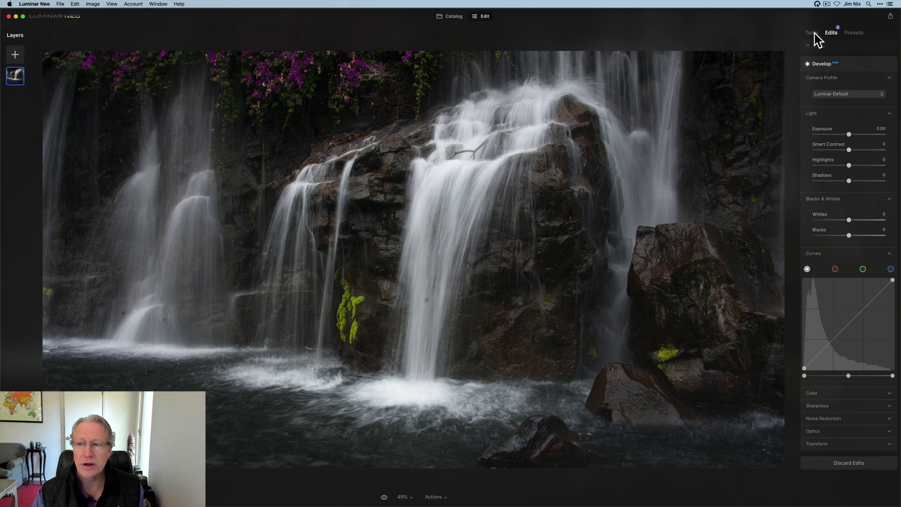
{"action": "left_click", "coordinate": [814, 34]}
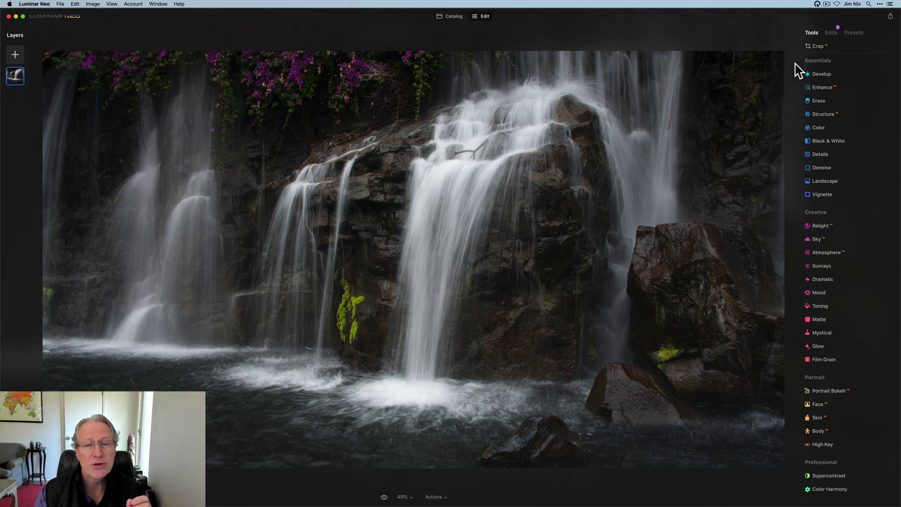
{"action": "left_click", "coordinate": [824, 75]}
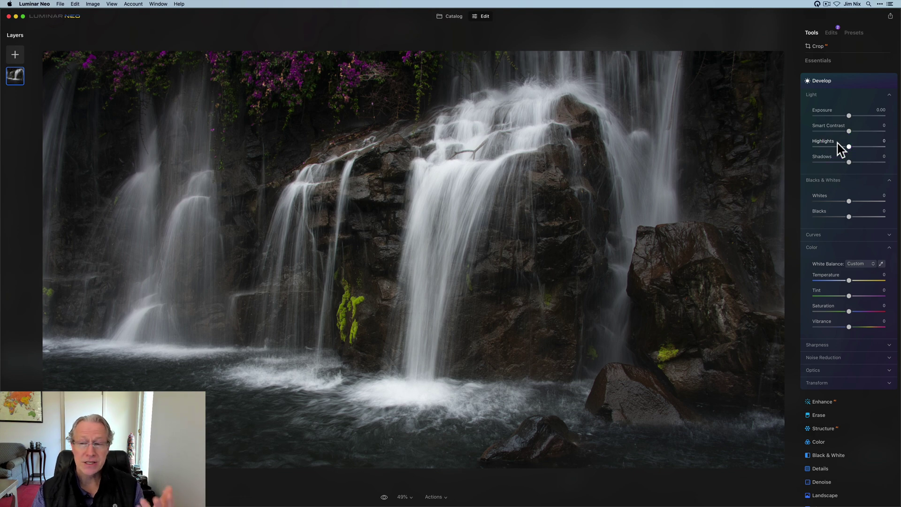
{"action": "left_click_drag", "start_coordinate": [850, 132], "coordinate": [863, 132]}
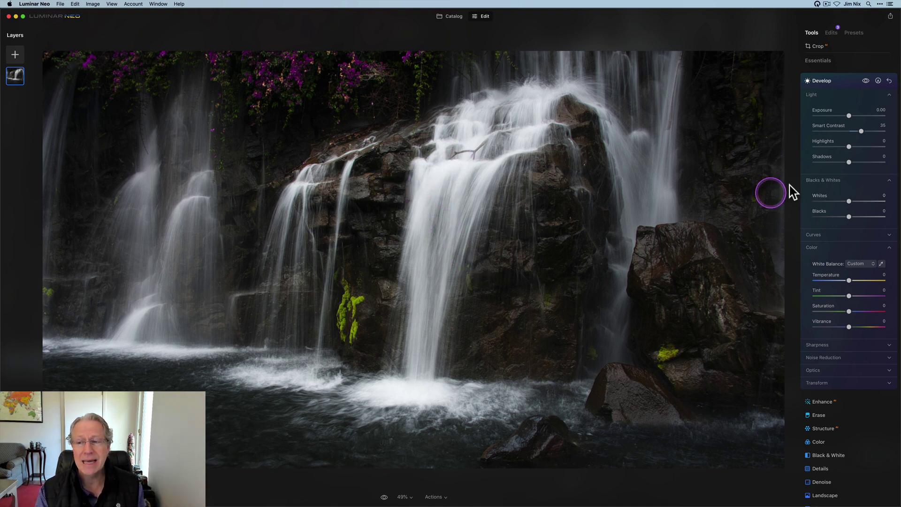
Push Smart Contrast higher, pull it back down, and settle it near 49.
{"action": "left_click_drag", "start_coordinate": [862, 131], "coordinate": [880, 132]}
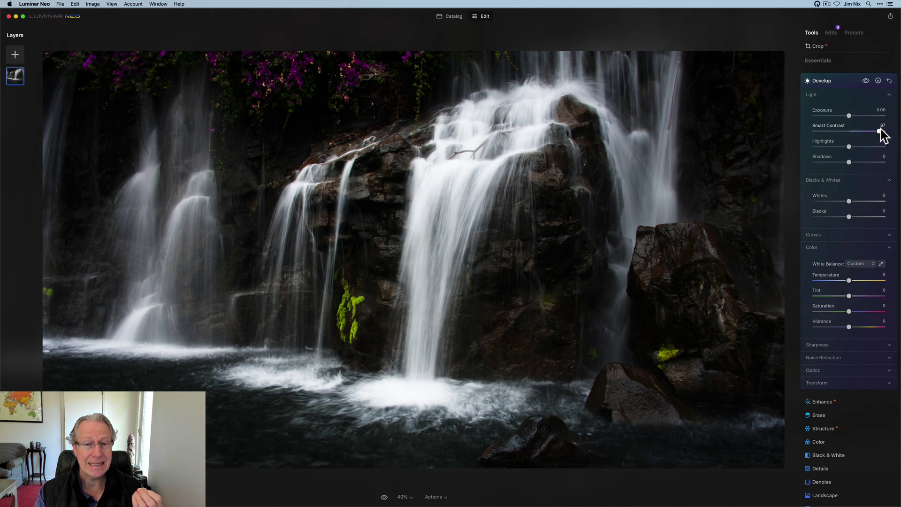
{"action": "left_click_drag", "start_coordinate": [880, 132], "coordinate": [861, 132]}
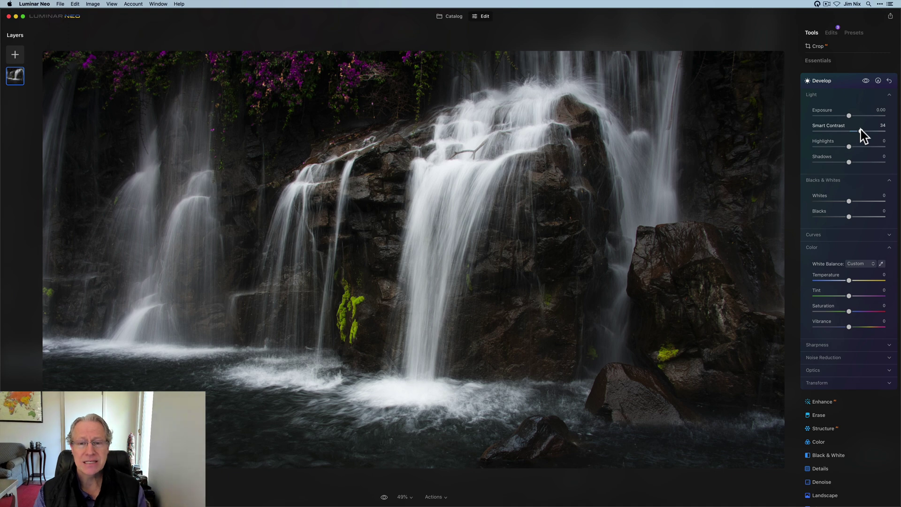
{"action": "left_click_drag", "start_coordinate": [861, 130], "coordinate": [868, 132]}
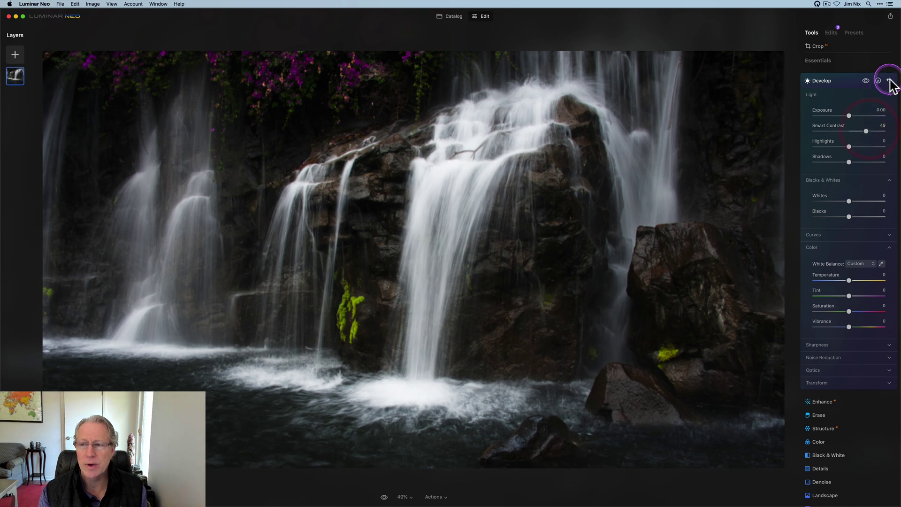
Reset Smart Contrast to 0 and delete the Develop edit from the photo's edits.
{"action": "left_click", "coordinate": [889, 80]}
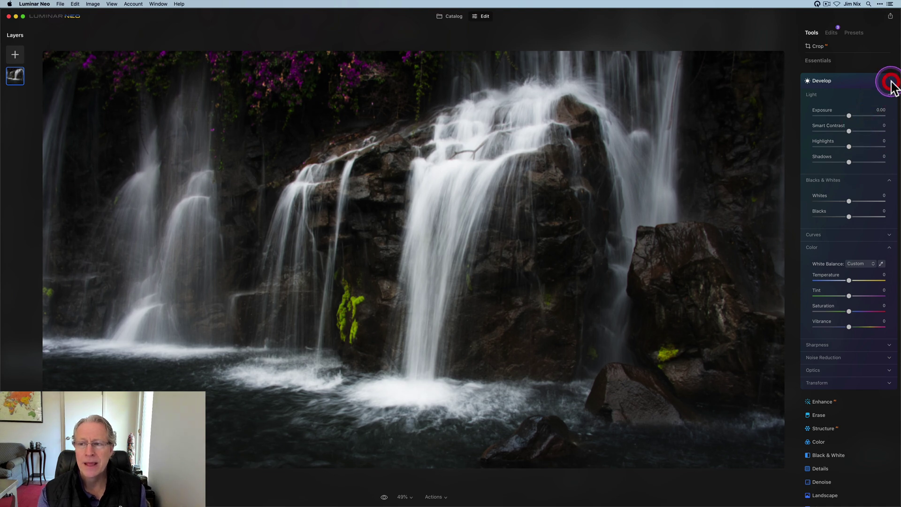
{"action": "left_click", "coordinate": [841, 89]}
{"action": "left_click", "coordinate": [831, 32]}
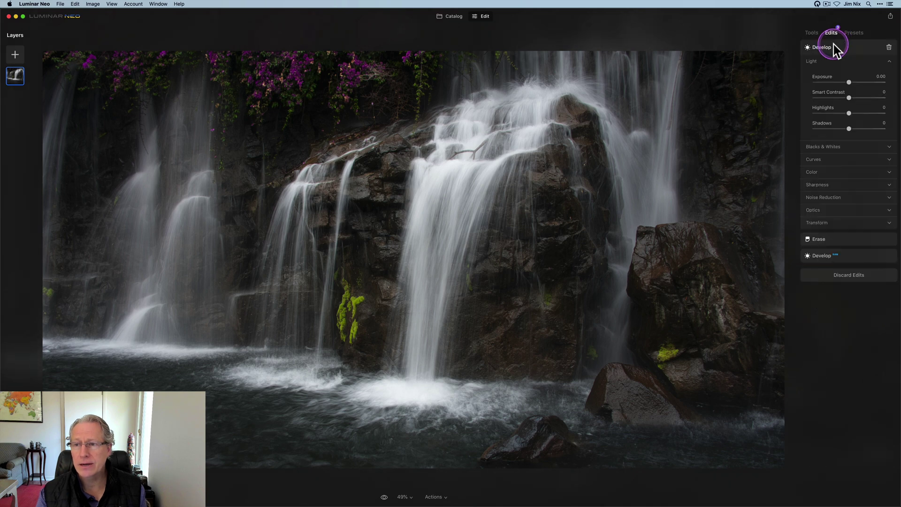
{"action": "left_click", "coordinate": [889, 47]}
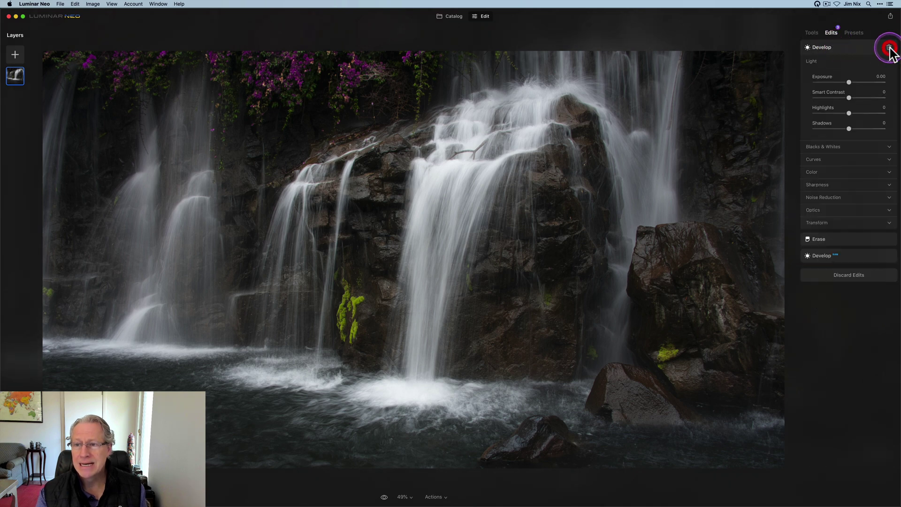
{"action": "left_click", "coordinate": [812, 34]}
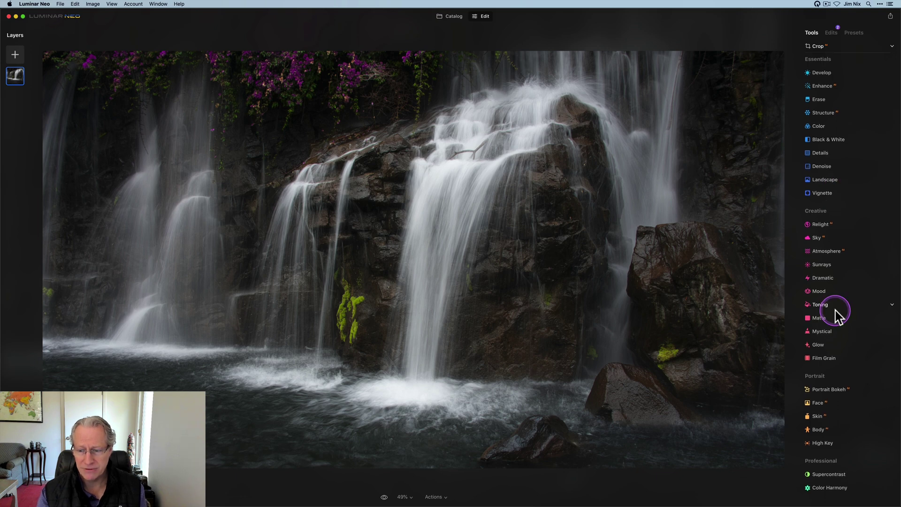
Open Supercontrast and raise Highlights Contrast to 50 and Midtones Contrast to about 49.
{"action": "left_click", "coordinate": [829, 475]}
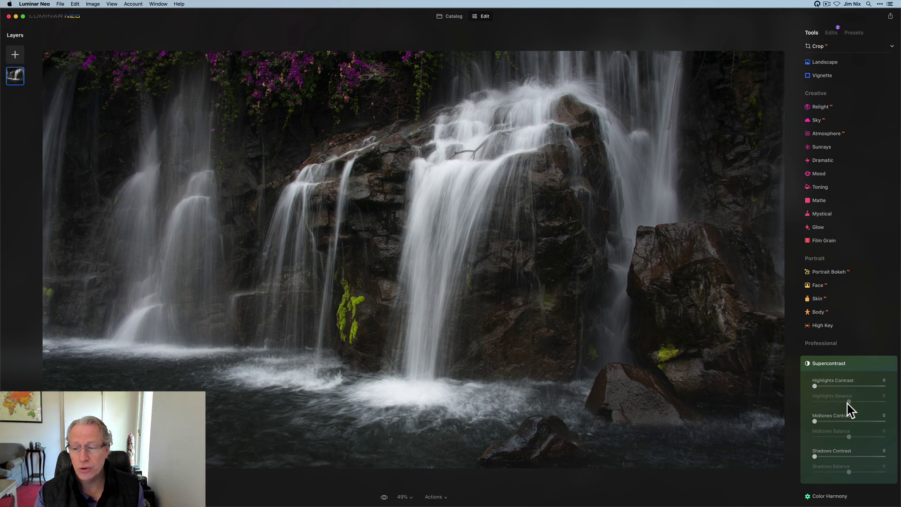
{"action": "left_click_drag", "start_coordinate": [814, 386], "coordinate": [849, 386]}
{"action": "left_click_drag", "start_coordinate": [848, 421], "coordinate": [851, 462]}
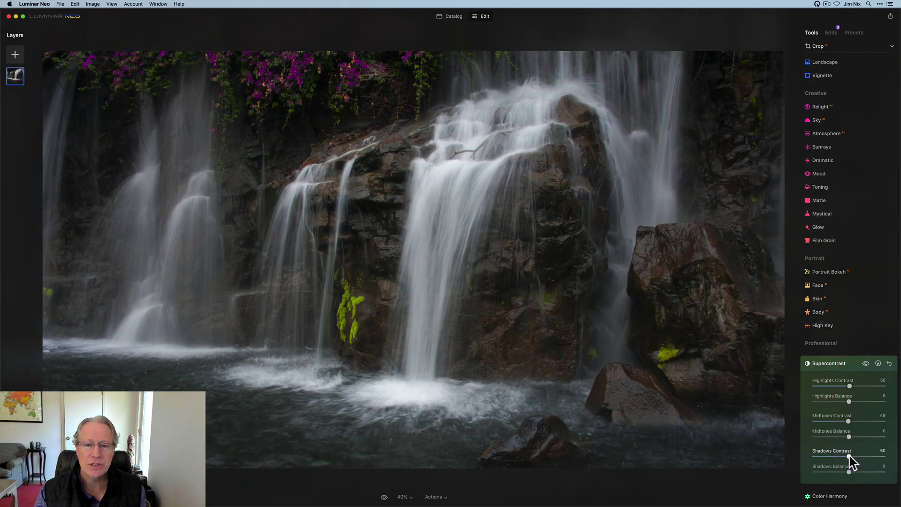
Try out Highlights Balance values, bringing it back up from -60 to about 35.
{"action": "left_click", "coordinate": [849, 402]}
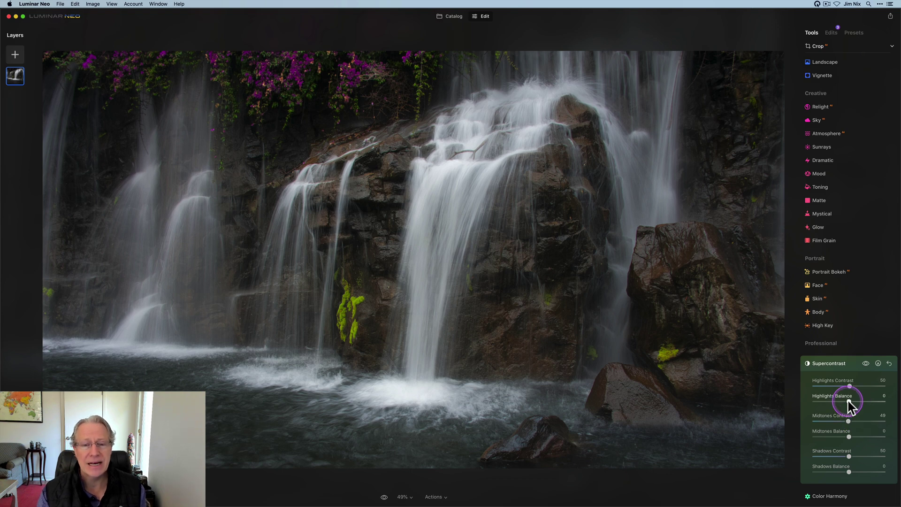
{"action": "left_click_drag", "start_coordinate": [849, 401], "coordinate": [828, 406]}
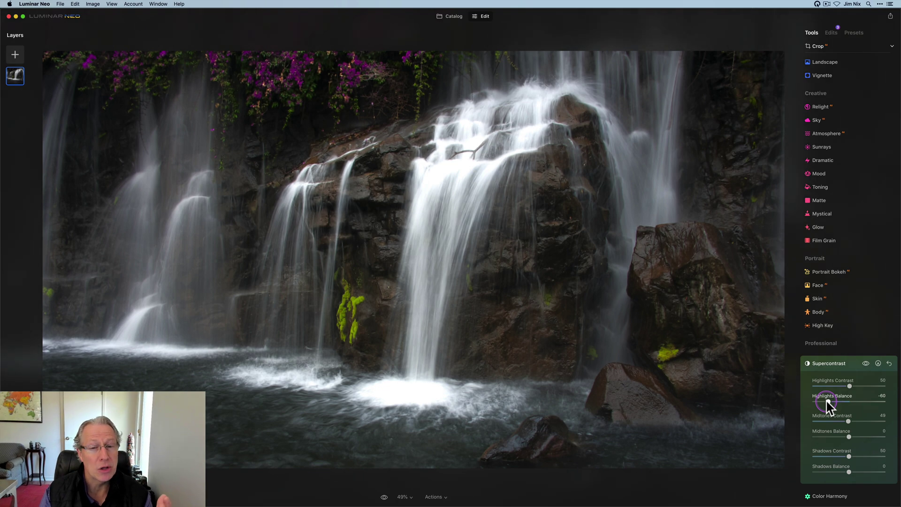
{"action": "left_click_drag", "start_coordinate": [828, 407], "coordinate": [861, 401]}
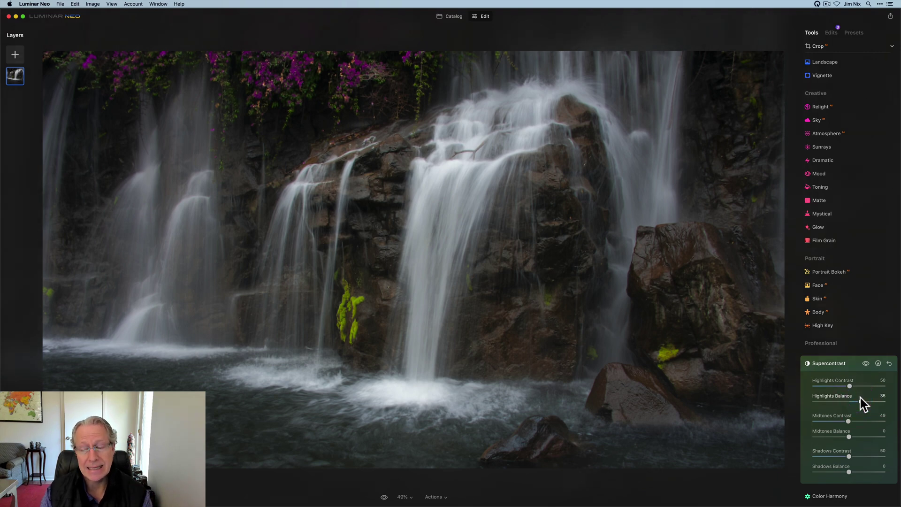
Reset Highlights Balance and Highlights Contrast to 0, then drop Midtones Balance low.
{"action": "left_click", "coordinate": [860, 401]}
{"action": "left_click_drag", "start_coordinate": [861, 402], "coordinate": [851, 389]}
{"action": "double_click", "coordinate": [850, 387]}
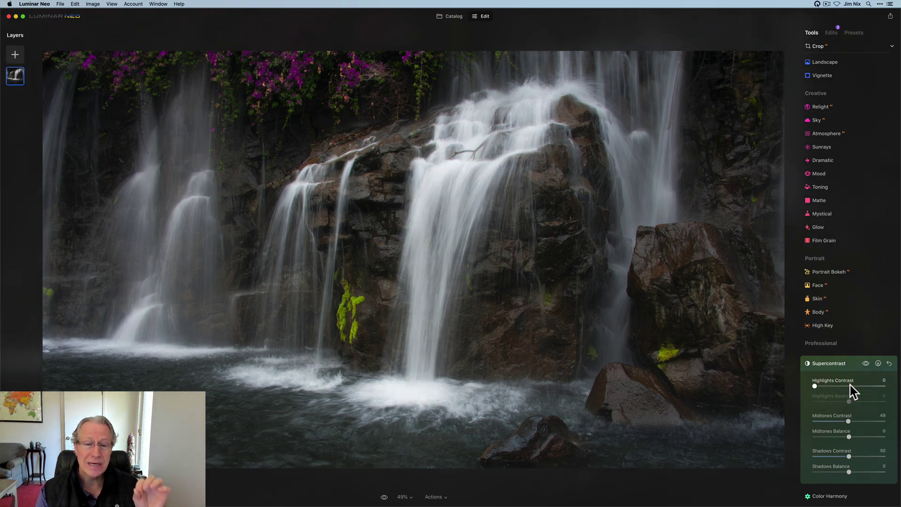
{"action": "left_click_drag", "start_coordinate": [852, 390], "coordinate": [825, 438]}
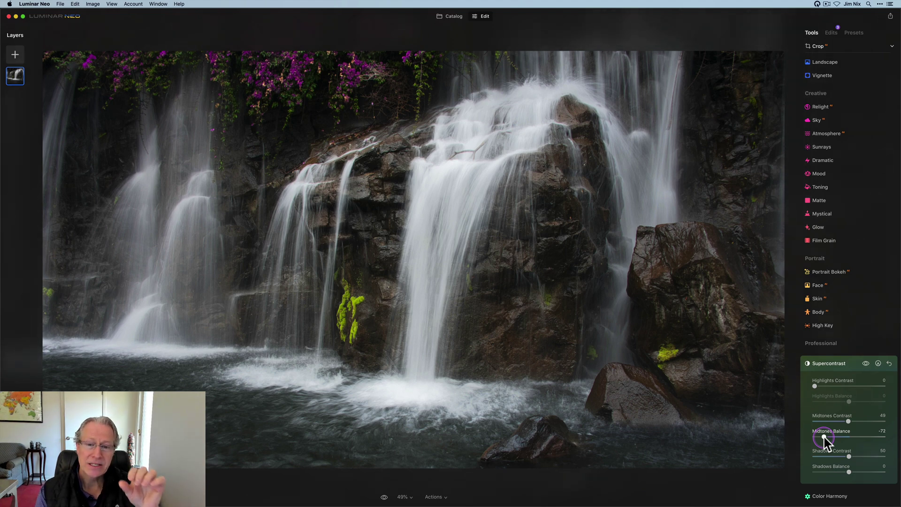
{"action": "left_click", "coordinate": [824, 437]}
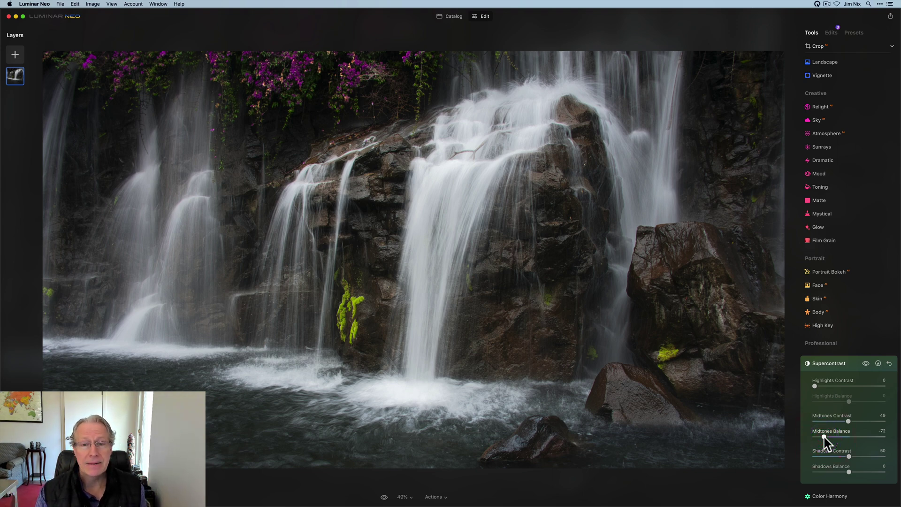
Compare before/after, then settle Midtones Balance at -69 and Midtones Contrast at 19.
{"action": "left_click", "coordinate": [866, 364]}
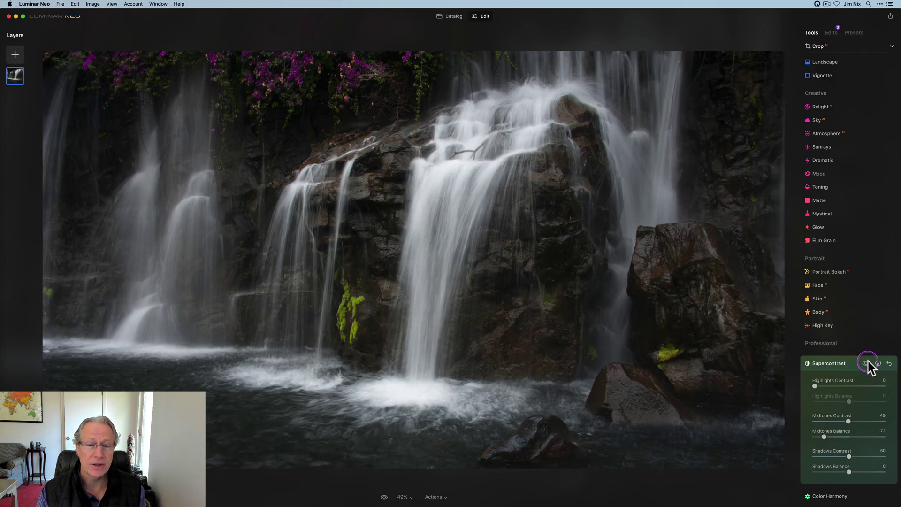
{"action": "left_click", "coordinate": [866, 363]}
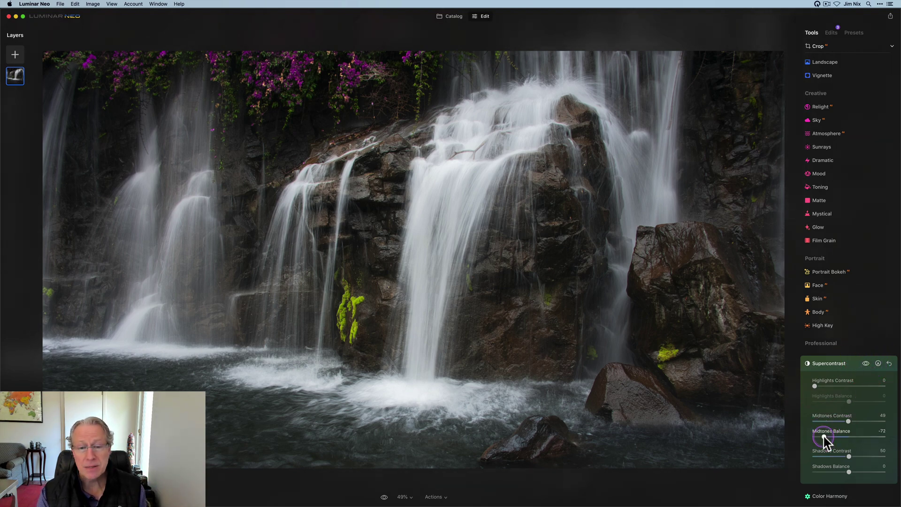
{"action": "left_click_drag", "start_coordinate": [823, 437], "coordinate": [867, 432]}
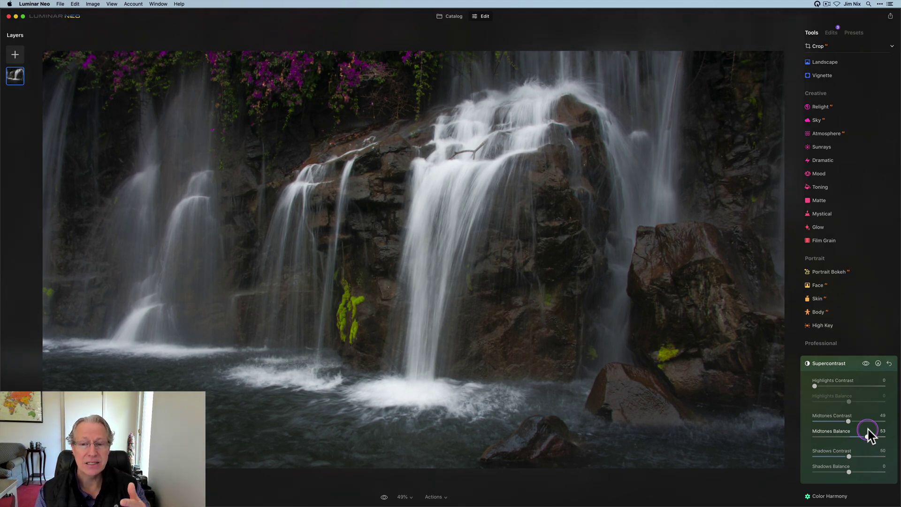
{"action": "left_click_drag", "start_coordinate": [867, 434], "coordinate": [844, 436]}
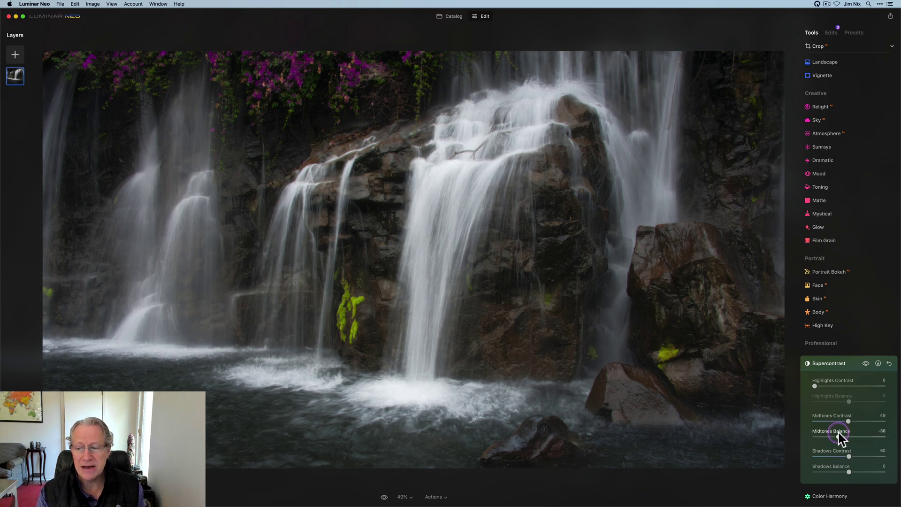
{"action": "left_click_drag", "start_coordinate": [847, 423], "coordinate": [828, 423]}
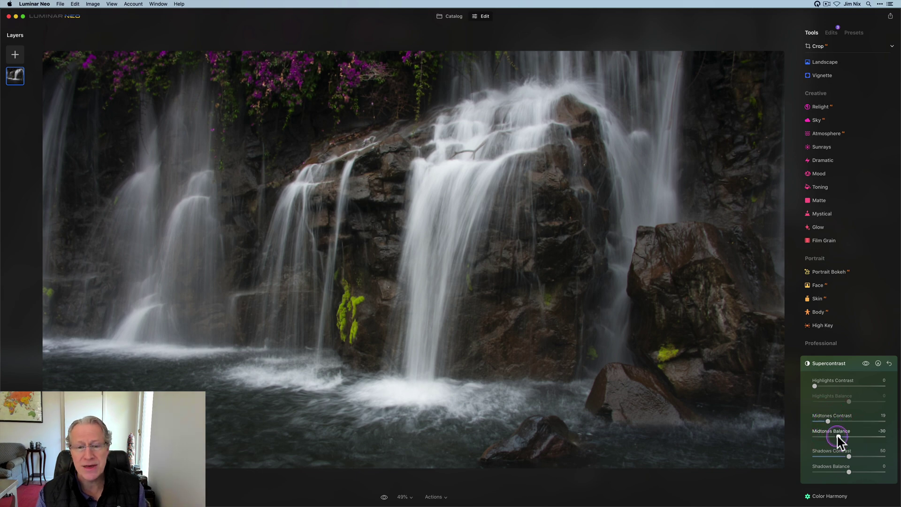
{"action": "mouse_move", "coordinate": [838, 437]}
{"action": "left_mouse_down"}
{"action": "mouse_move", "coordinate": [828, 436]}
{"action": "mouse_move", "coordinate": [854, 436]}
{"action": "mouse_move", "coordinate": [825, 440]}
{"action": "left_mouse_up"}
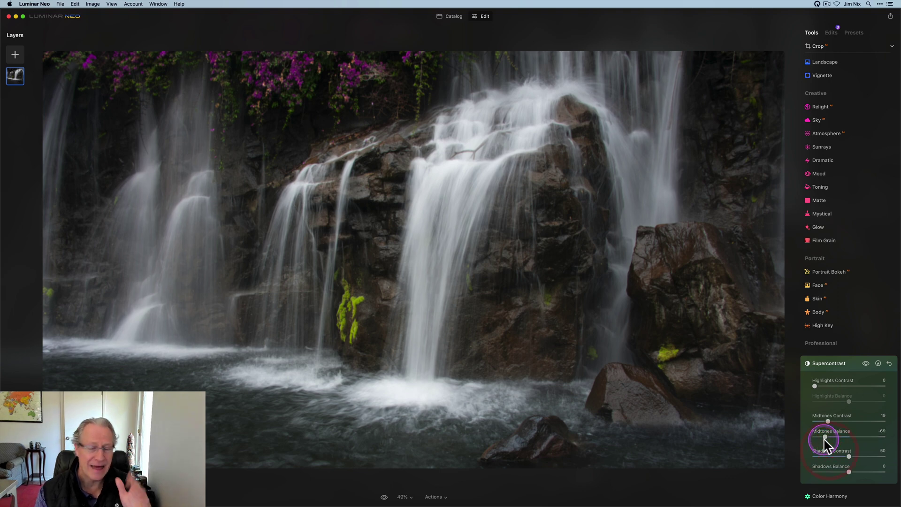
Lower Shadows Contrast to 22 and sweep Shadows Balance down to -100, settling at 24.
{"action": "left_click", "coordinate": [850, 454]}
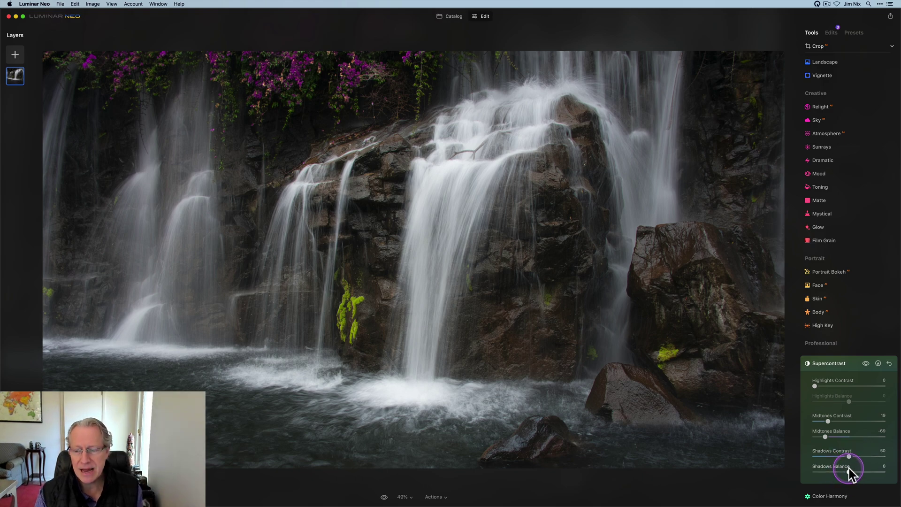
{"action": "left_click_drag", "start_coordinate": [845, 474], "coordinate": [811, 471]}
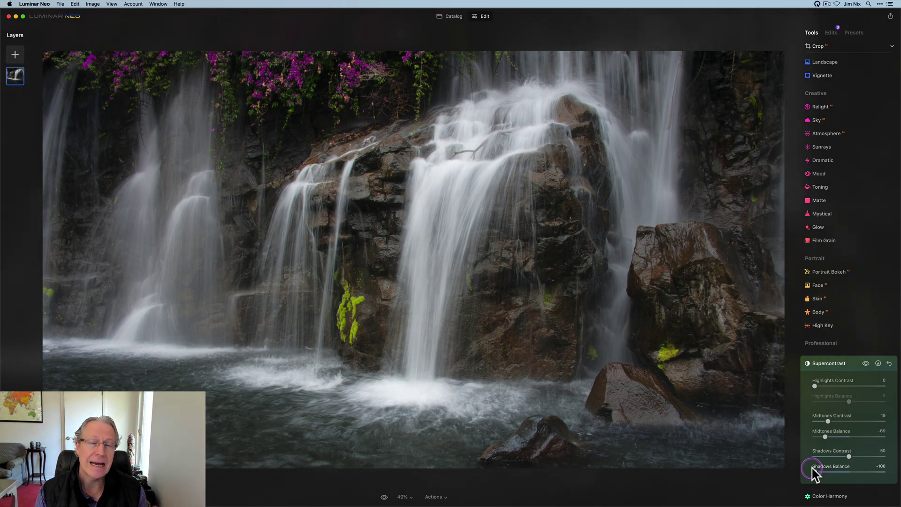
{"action": "left_click_drag", "start_coordinate": [815, 474], "coordinate": [831, 458]}
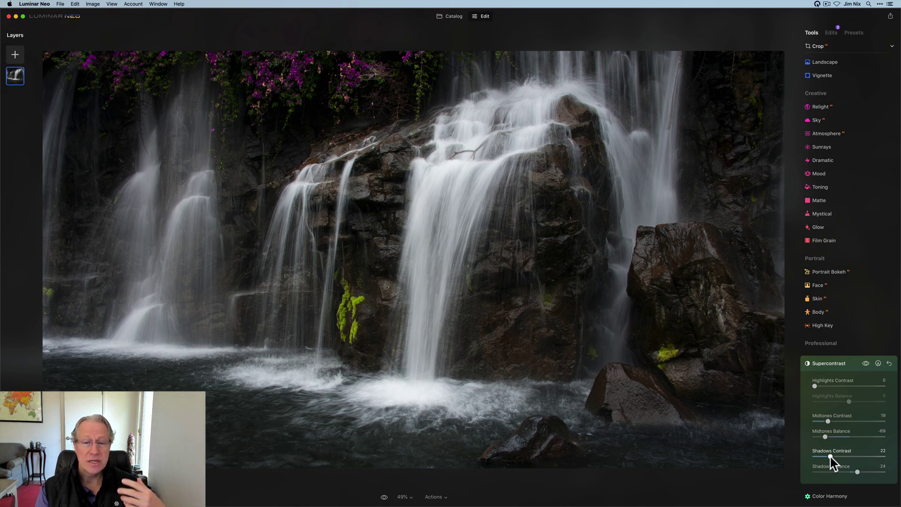
Compare the waterfall with Supercontrast hidden and shown, then raise Shadows Balance to 35.
{"action": "left_click", "coordinate": [866, 363]}
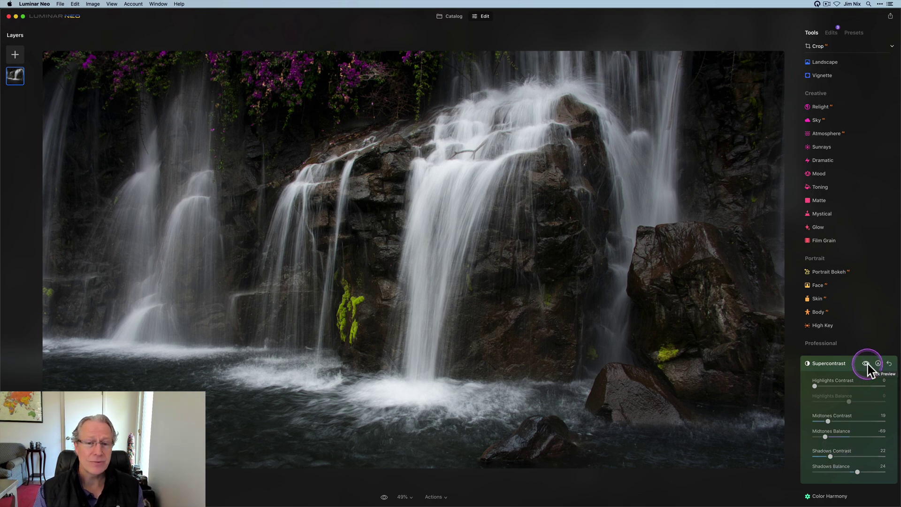
{"action": "left_click", "coordinate": [867, 364]}
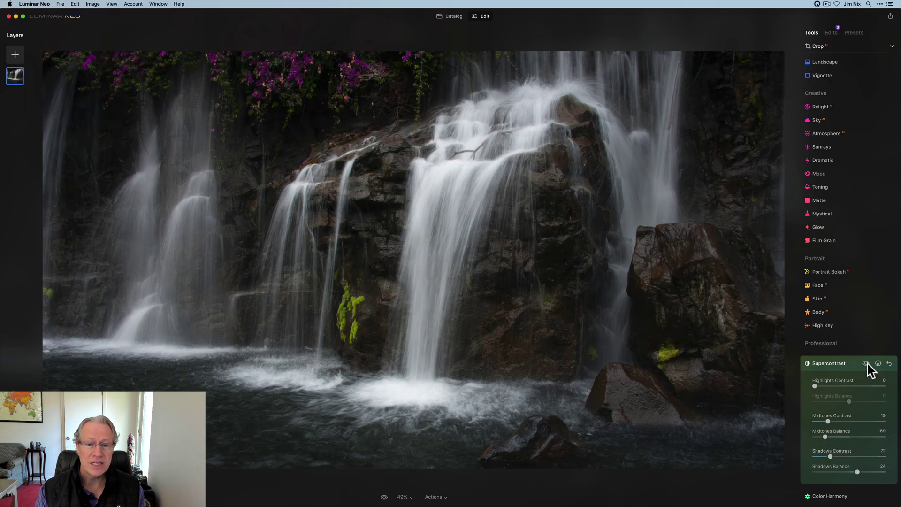
{"action": "left_click", "coordinate": [866, 363]}
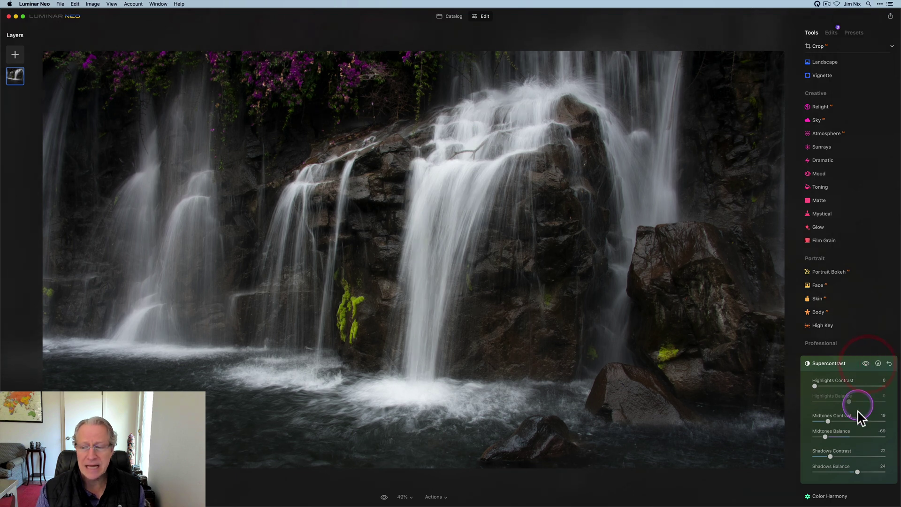
{"action": "left_click_drag", "start_coordinate": [857, 469], "coordinate": [862, 470]}
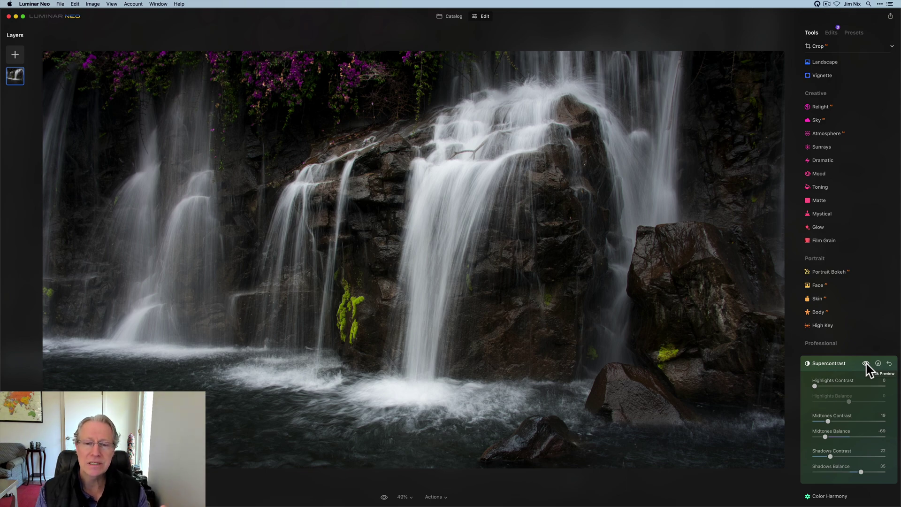
{"action": "left_click", "coordinate": [867, 365]}
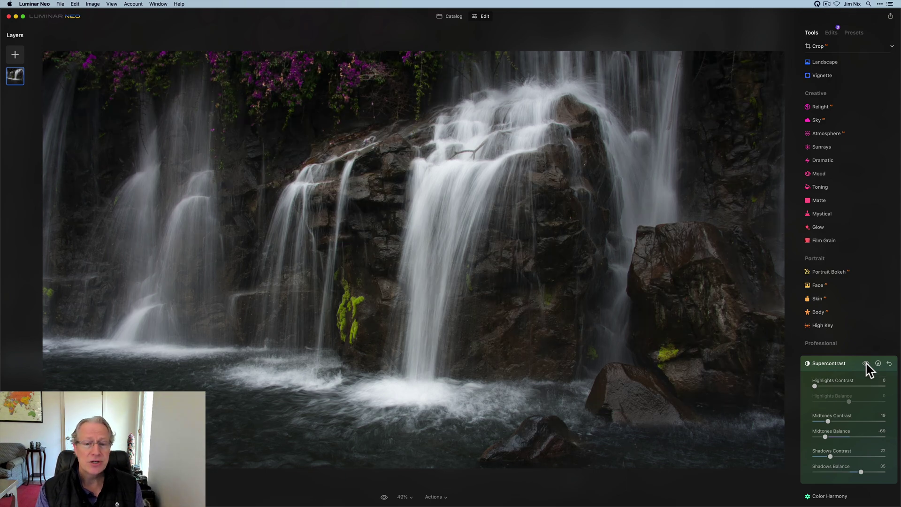
{"action": "left_click", "coordinate": [866, 364]}
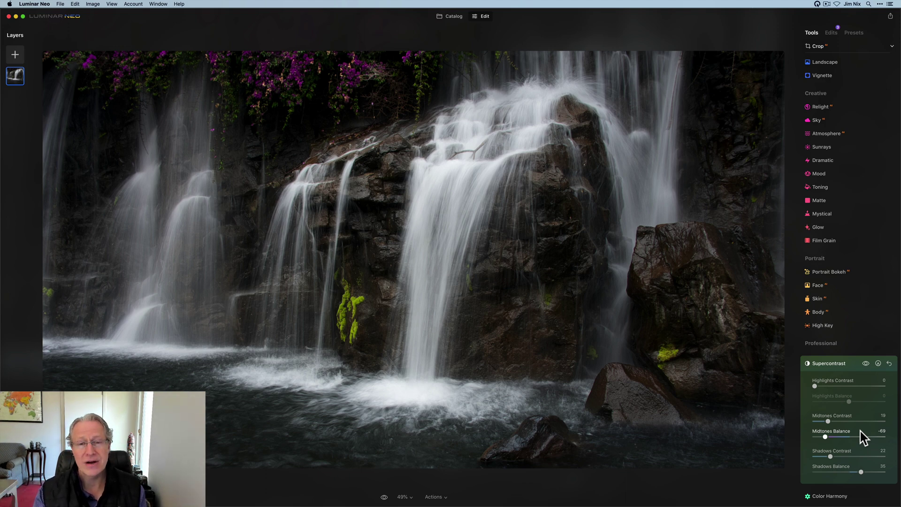
{"action": "left_click", "coordinate": [866, 364]}
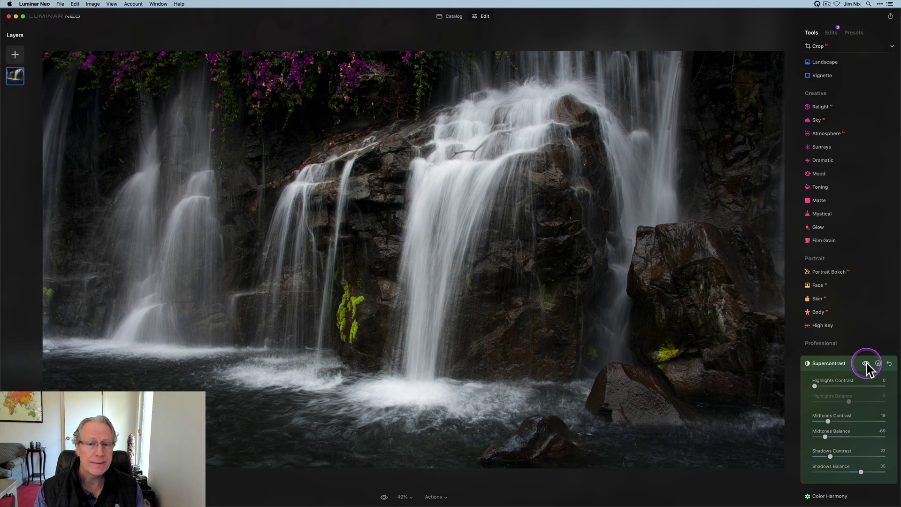
{"action": "left_click", "coordinate": [866, 364]}
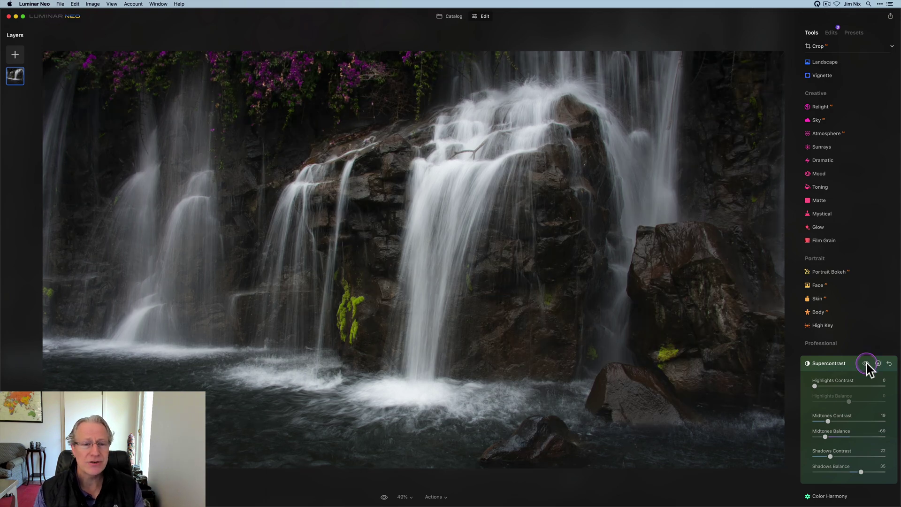
{"action": "left_click", "coordinate": [866, 363]}
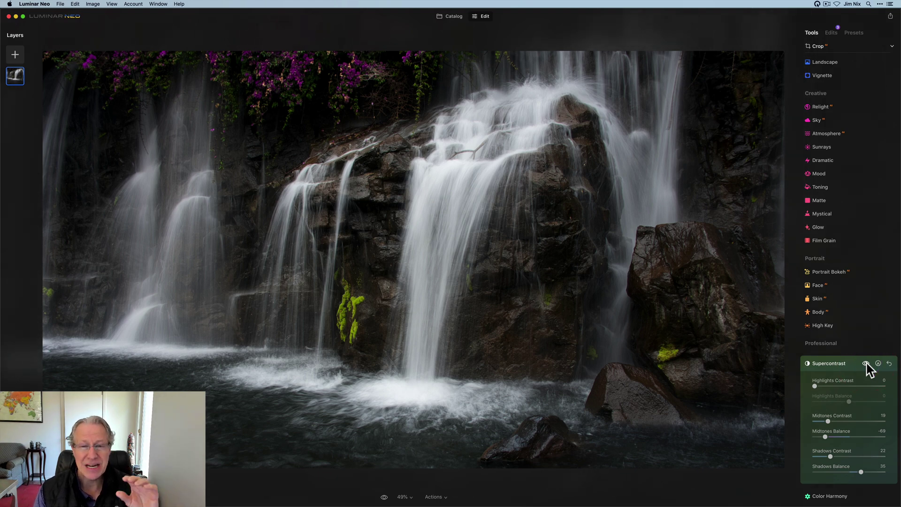
Set Highlights Contrast to 16 and Highlights Balance to -23.
{"action": "left_click_drag", "start_coordinate": [866, 365], "coordinate": [841, 404]}
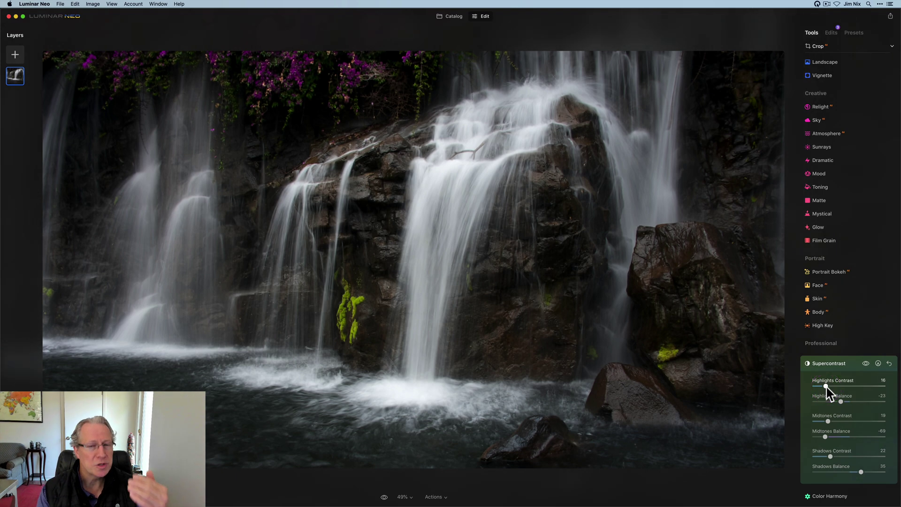
{"action": "left_click", "coordinate": [837, 393]}
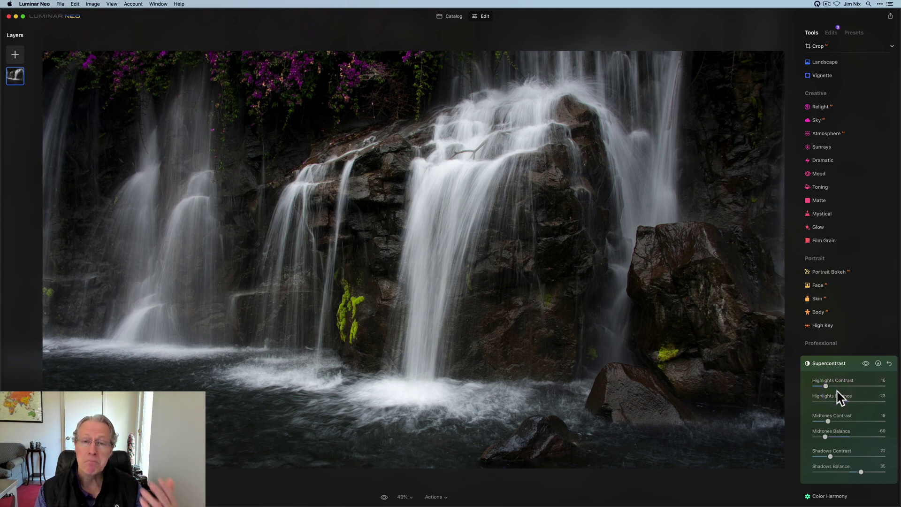
{"action": "left_click", "coordinate": [833, 417]}
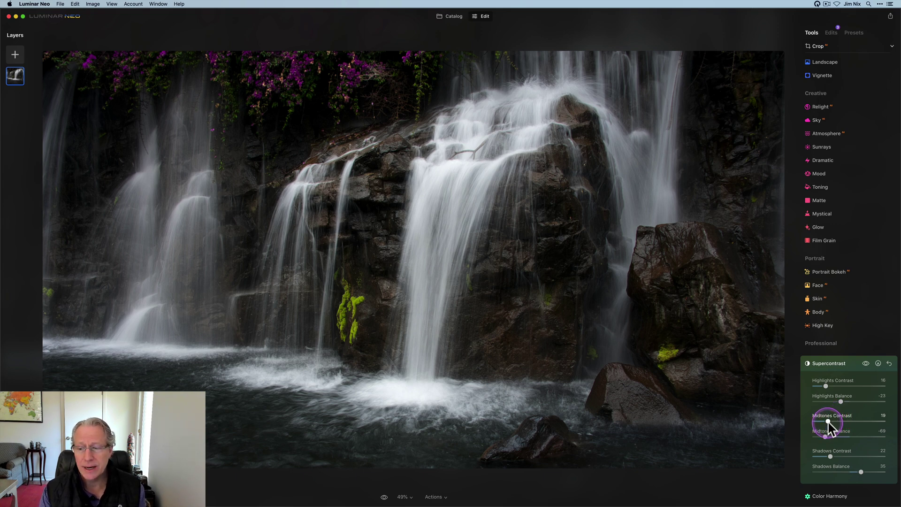
Try Midtones Contrast amounts, settling at 16, then set Shadows Contrast to 33.
{"action": "mouse_move", "coordinate": [830, 425]}
{"action": "left_mouse_down"}
{"action": "mouse_move", "coordinate": [849, 422]}
{"action": "mouse_move", "coordinate": [807, 422]}
{"action": "mouse_move", "coordinate": [835, 425]}
{"action": "mouse_move", "coordinate": [819, 423]}
{"action": "mouse_move", "coordinate": [826, 422]}
{"action": "mouse_move", "coordinate": [825, 438]}
{"action": "mouse_move", "coordinate": [838, 437]}
{"action": "mouse_move", "coordinate": [816, 437]}
{"action": "mouse_move", "coordinate": [847, 437]}
{"action": "mouse_move", "coordinate": [815, 433]}
{"action": "left_mouse_up"}
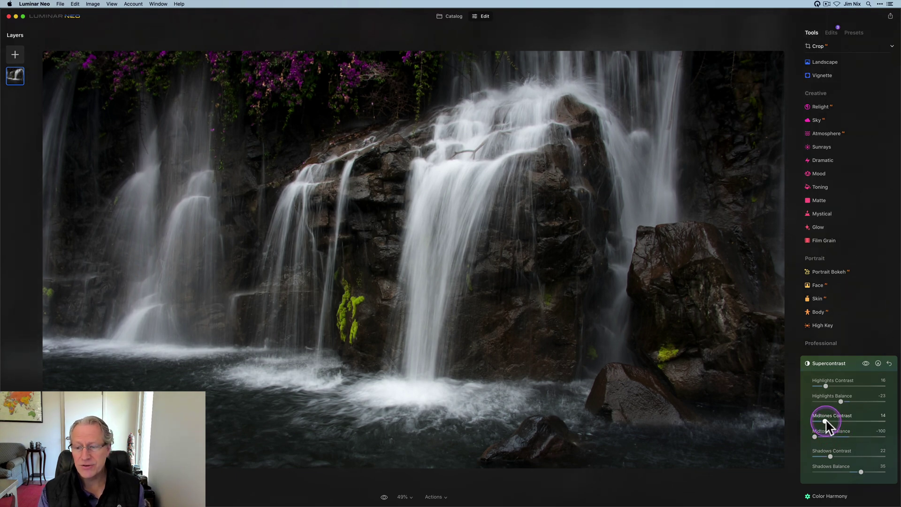
{"action": "left_click_drag", "start_coordinate": [825, 421], "coordinate": [827, 421]}
{"action": "left_click_drag", "start_coordinate": [831, 456], "coordinate": [866, 472]}
{"action": "left_click", "coordinate": [861, 472]}
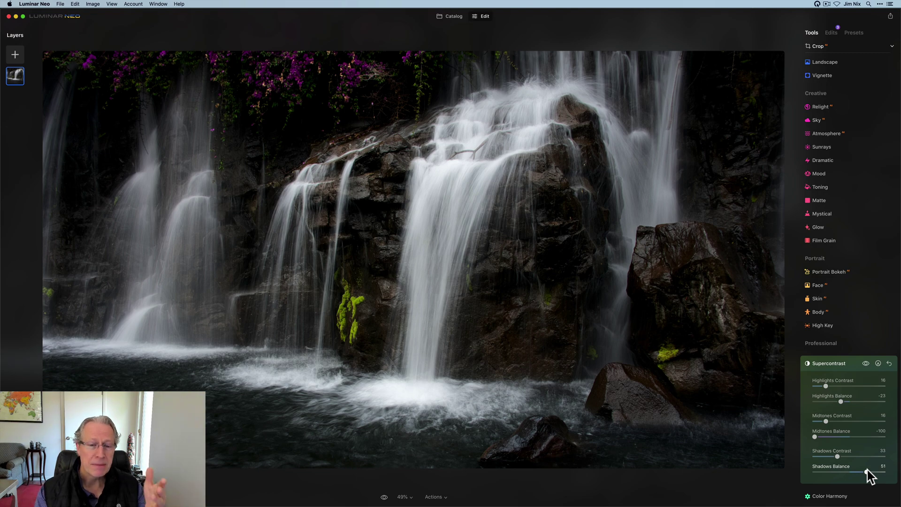
{"action": "left_click", "coordinate": [865, 363]}
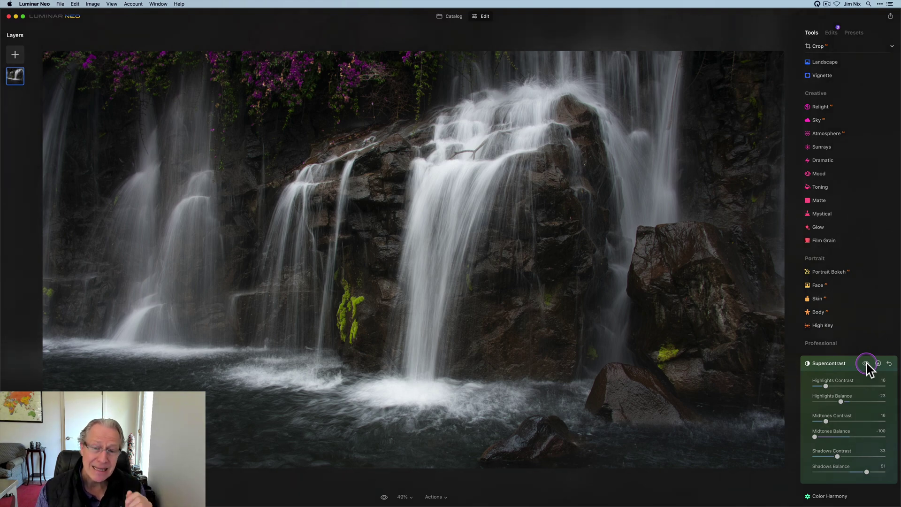
{"action": "left_click", "coordinate": [865, 363]}
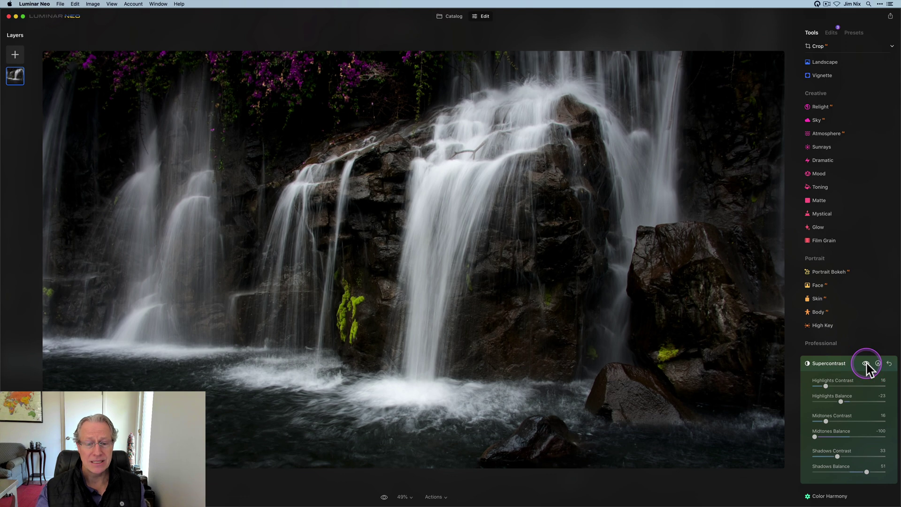